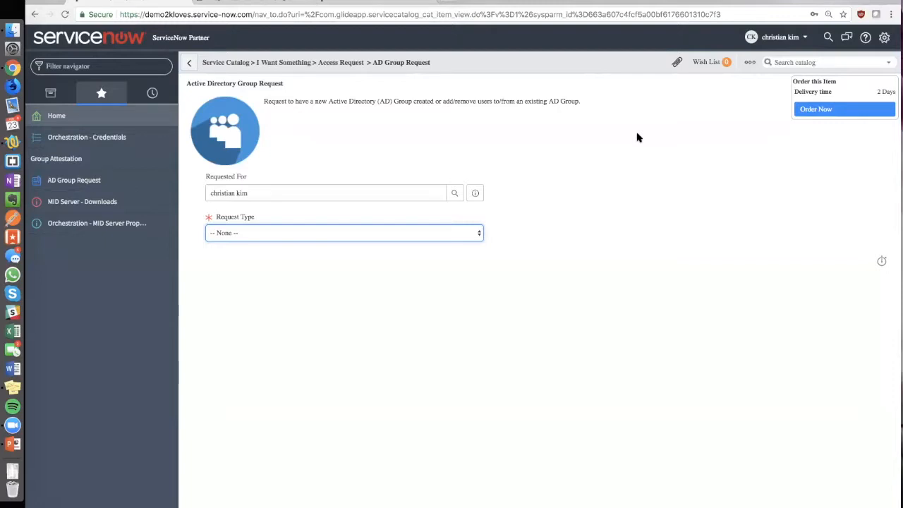
- Set the request type of the Active Directory group request to Create AD Group
left_click(641, 233)
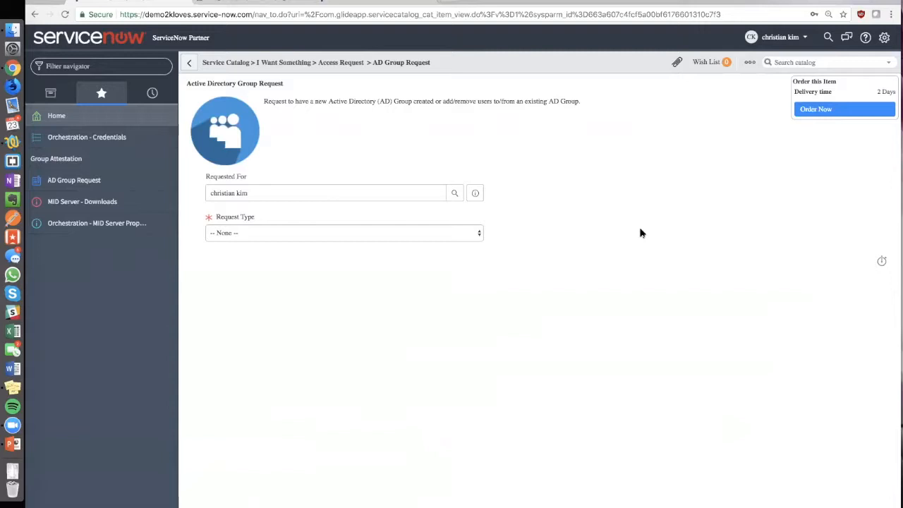
left_click(470, 237)
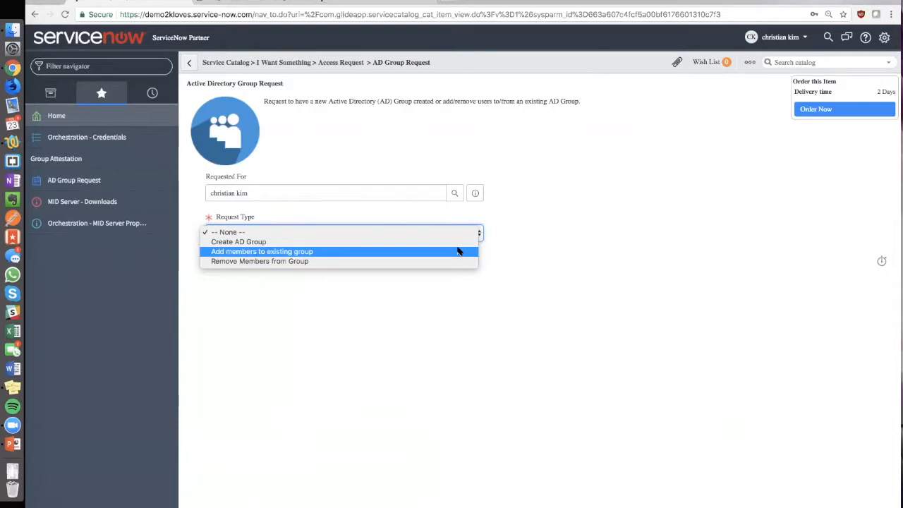
left_click(674, 250)
key("Down")
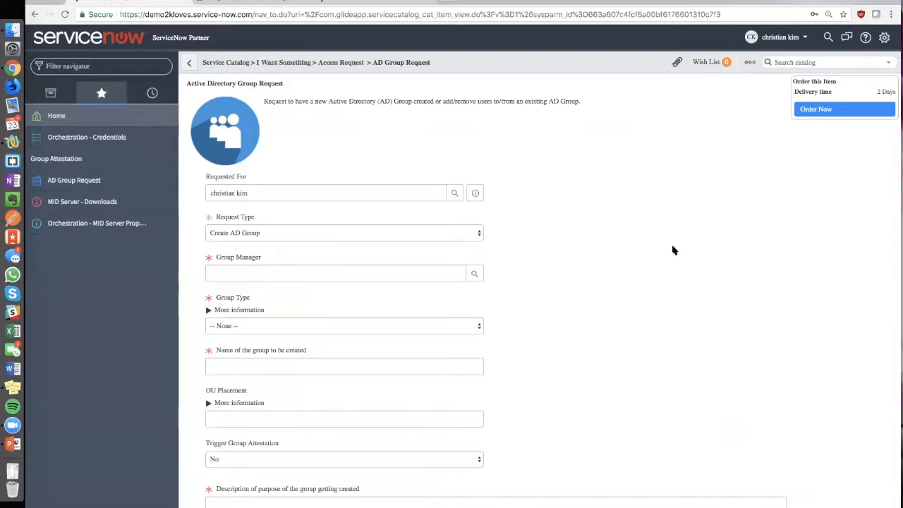
- Set the group type to Security Group and name the group test_ckim_01
left_click(417, 326)
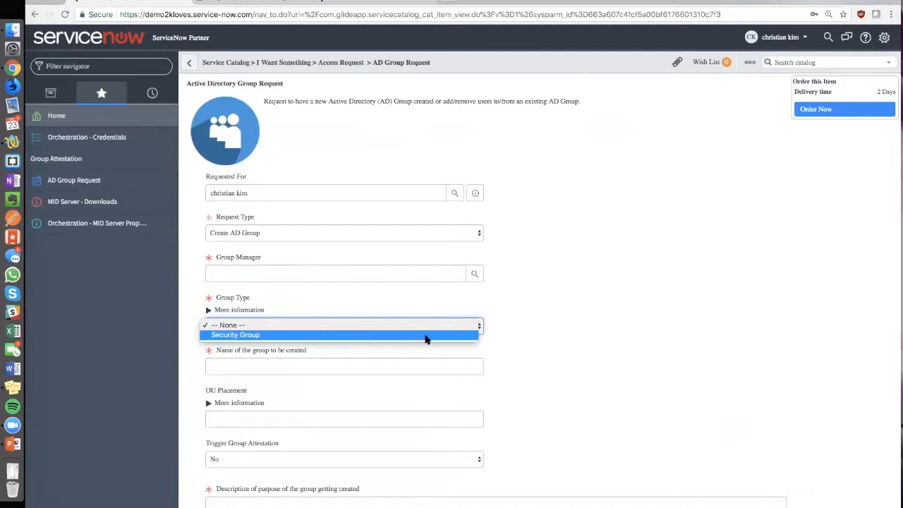
left_click(425, 334)
left_click(411, 369)
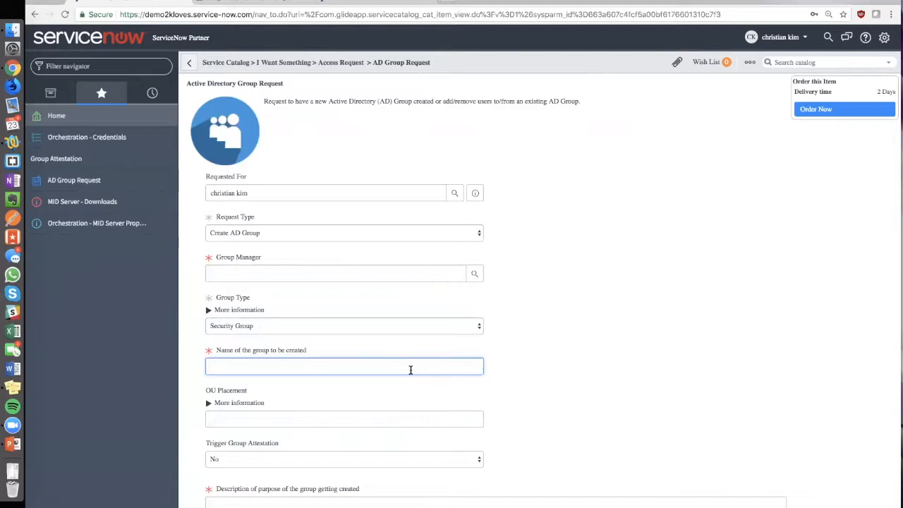
type("test_ckim_01")
scroll(494, 353, "down", 3)
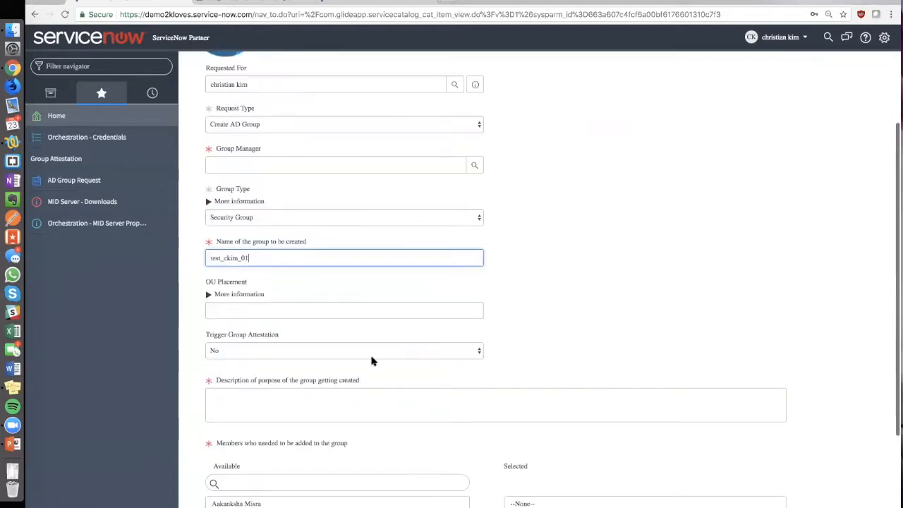
- Leave the OU placement blank and set Trigger Group Attestation to Yes
left_click(346, 310)
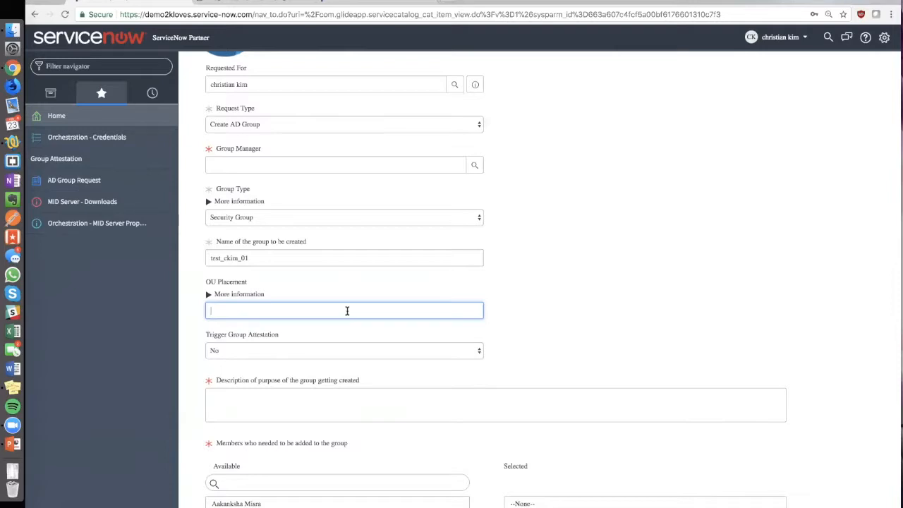
left_click(379, 349)
left_click(530, 351)
left_click(434, 353)
left_click(471, 343)
scroll(636, 336, "down", 3)
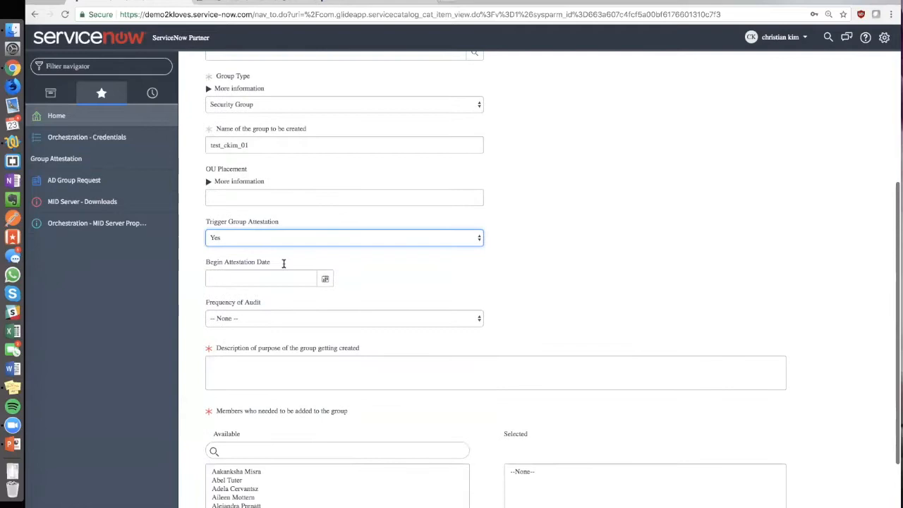
- Set the begin attestation date to 2018-02-24
left_click(322, 279)
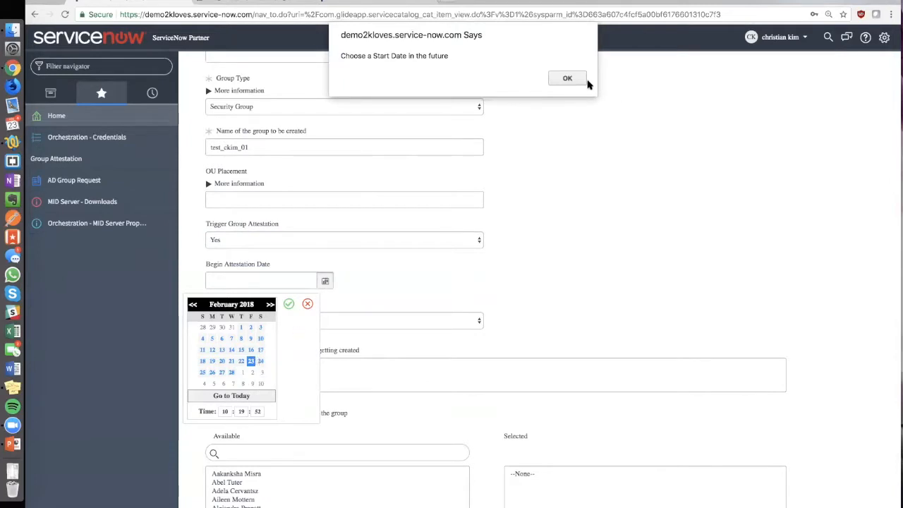
left_click(567, 78)
left_click(260, 361)
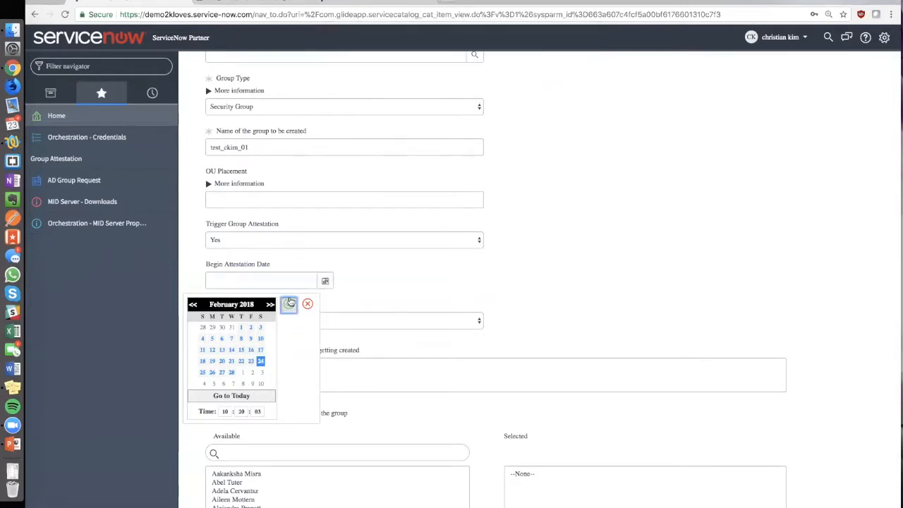
left_click(289, 303)
- Check the audit frequency options and enter "i need a group in AD" as the group's purpose description
left_click(454, 321)
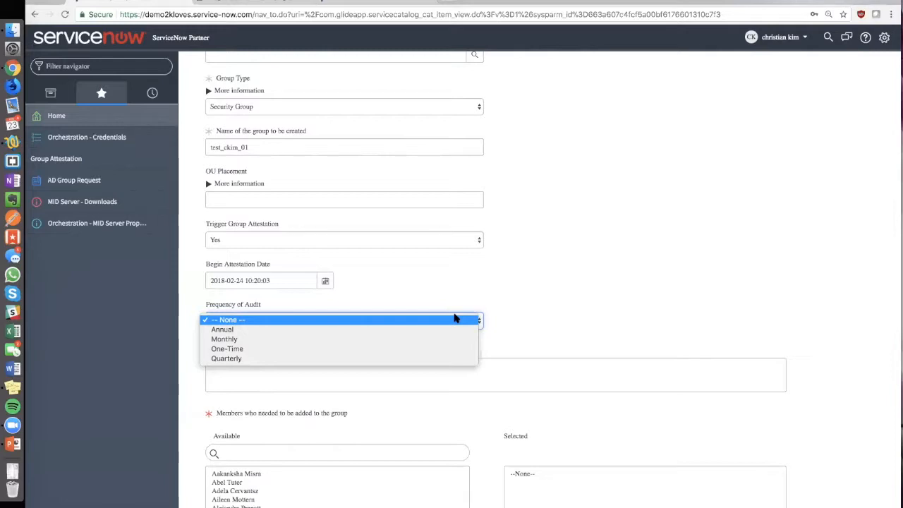
left_click(610, 316)
scroll(494, 304, "down", 3)
left_click(377, 282)
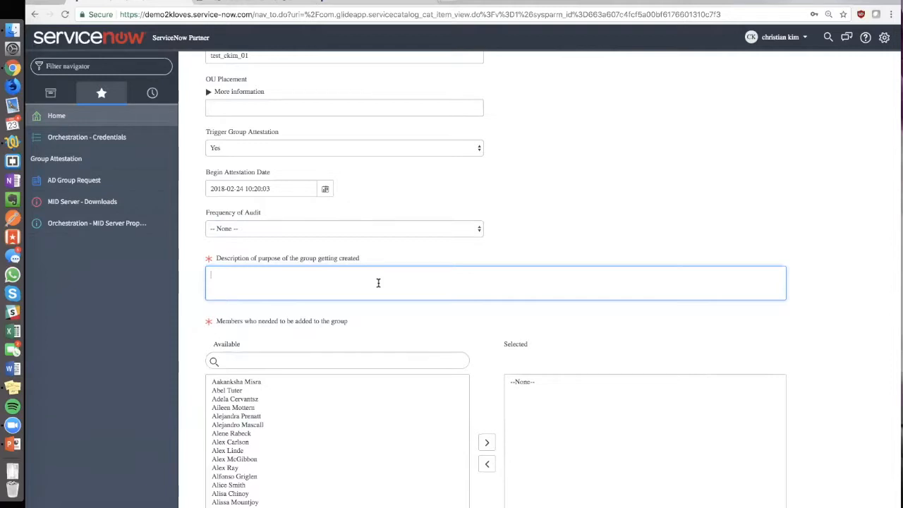
type("i need a group in AD")
- Select several available users as members of the new group
scroll(375, 332, "down", 1)
double_click(324, 386)
double_click(344, 452)
left_click(339, 444)
double_click(333, 402)
double_click(345, 376)
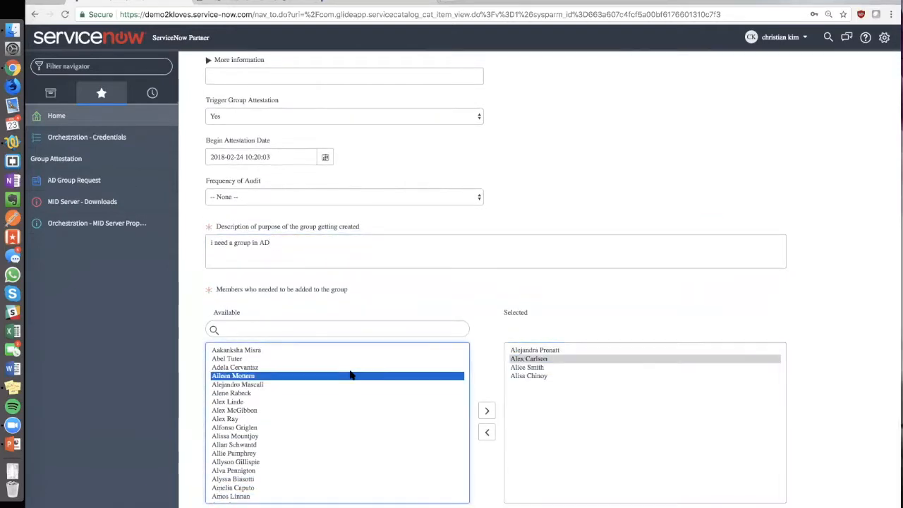
scroll(826, 244, "up", 3)
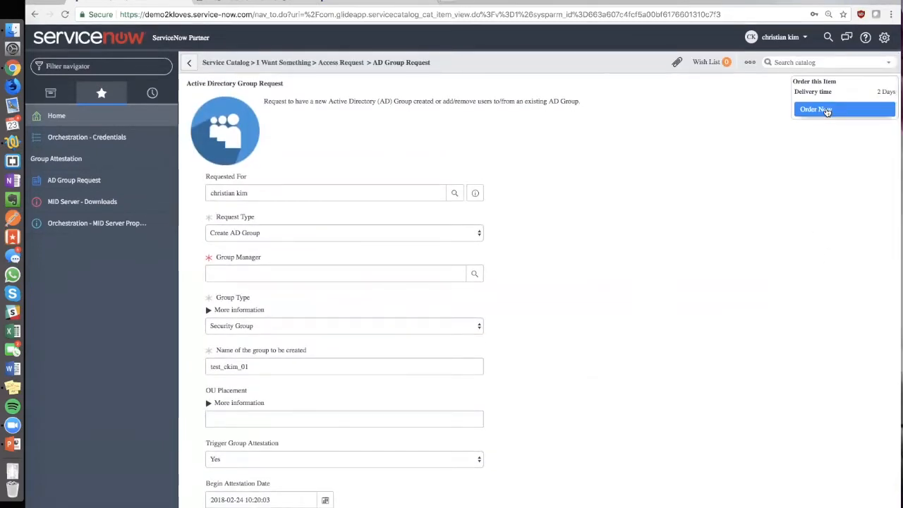
- Examine the AD group request workflow diagram and the Frequency Audit activity in the Group Attestation workflow
left_click(266, 2)
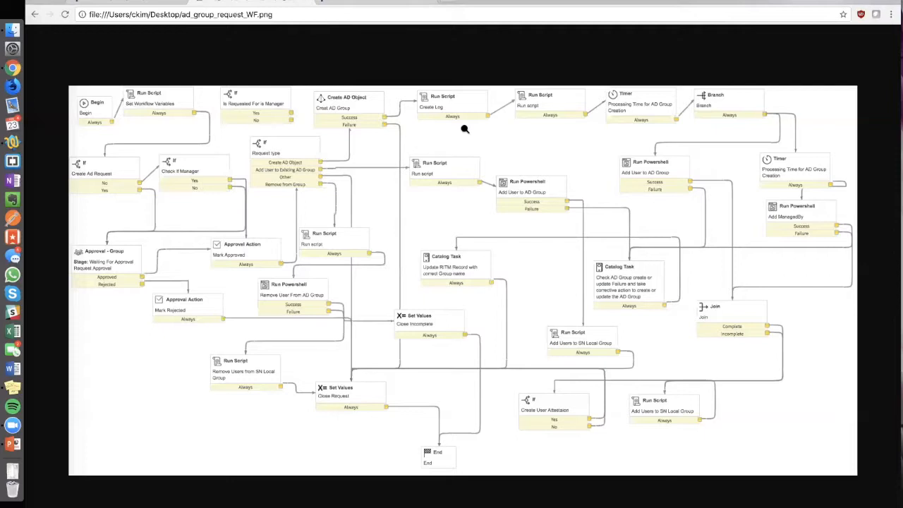
key("ctrl+Tab")
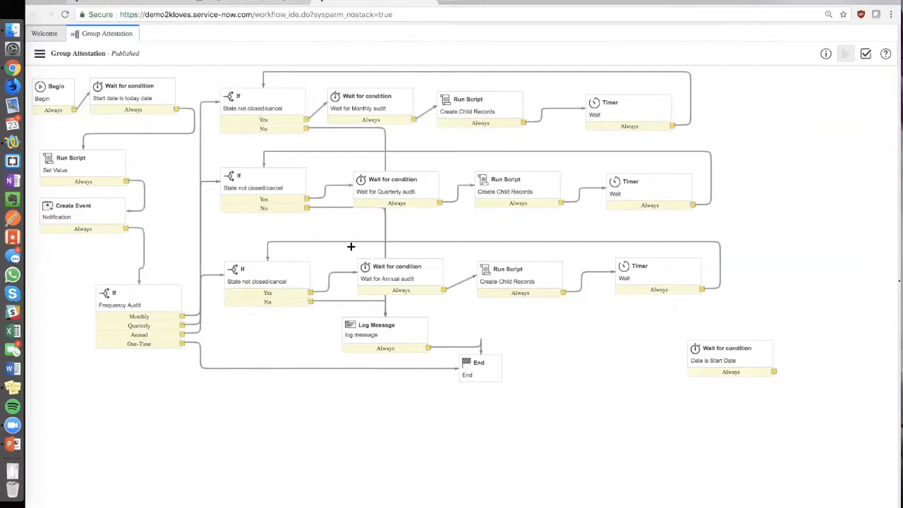
left_click(164, 310)
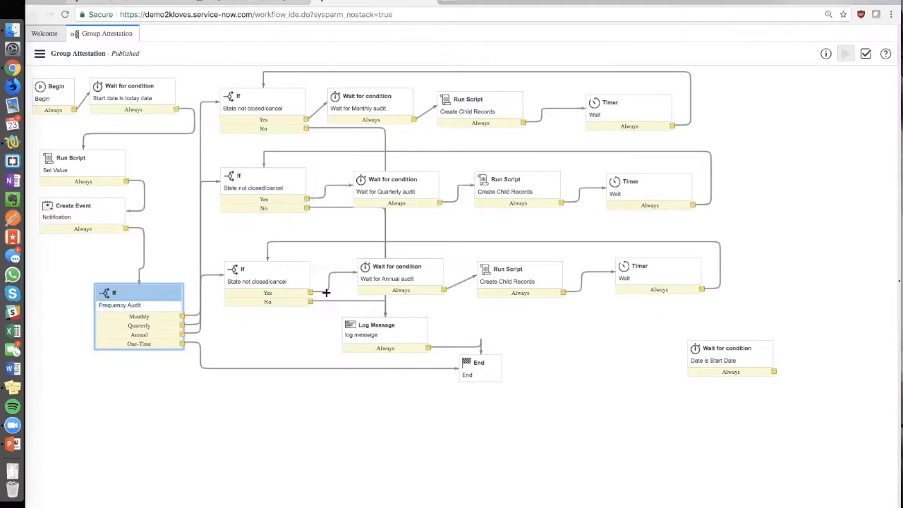
- Return to the AD group request form and switch the request type to Add members to existing group, followed by Remove Members from Group
left_click(110, 4)
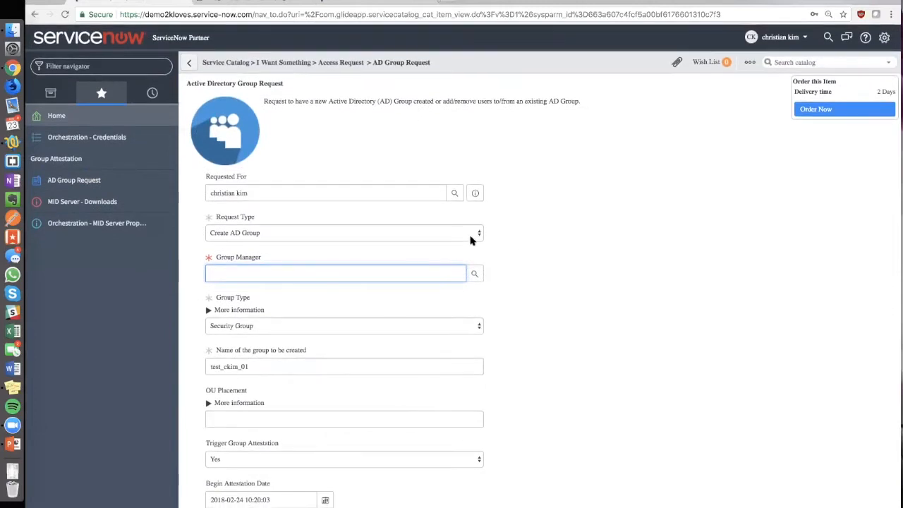
left_click(462, 233)
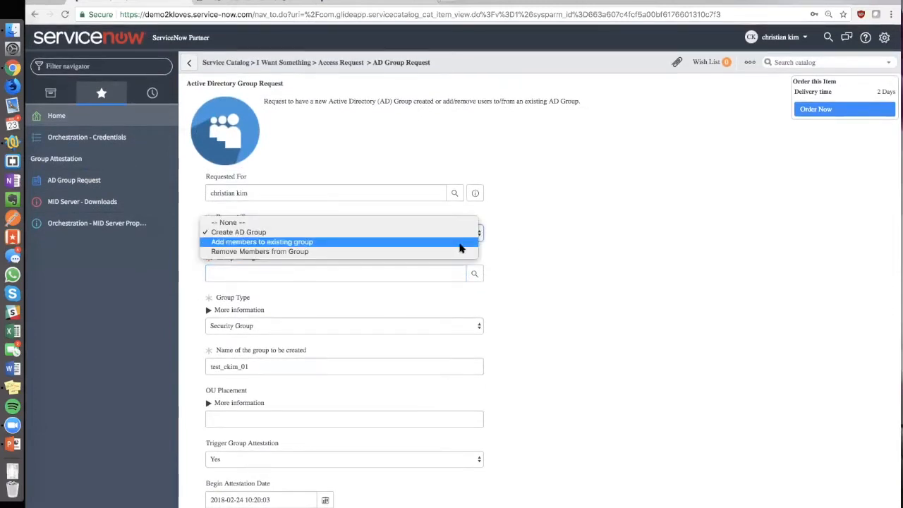
left_click(459, 242)
left_click(427, 234)
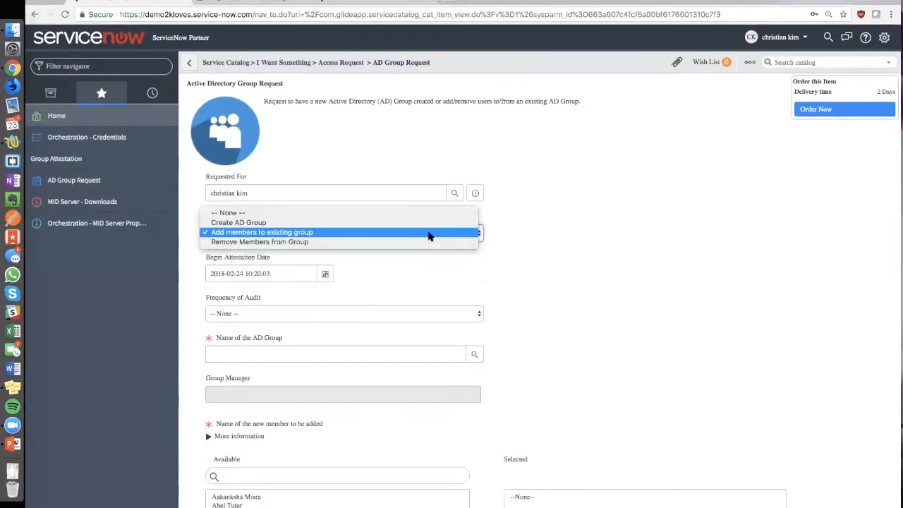
left_click(595, 256)
key("Down")
key("Tab")
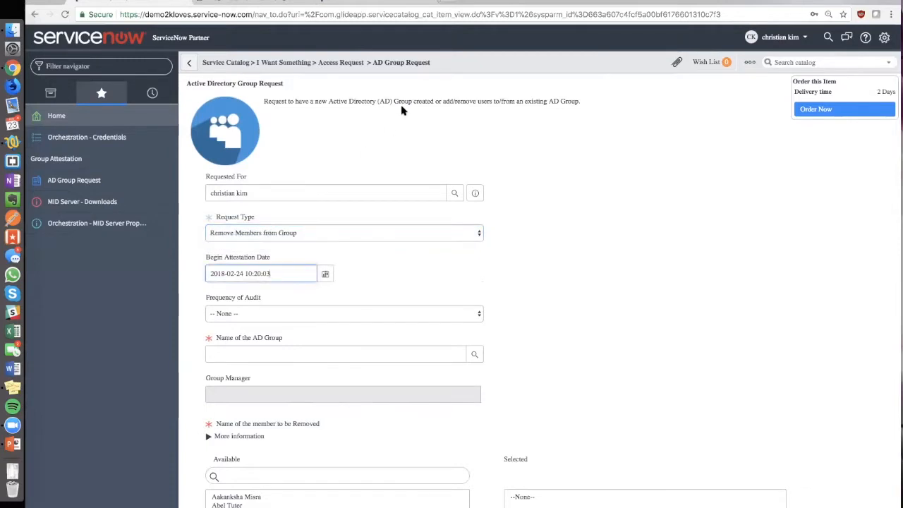
- Discard the current form and open a fresh trial request from the AD Group Request catalog item
left_click(118, 187)
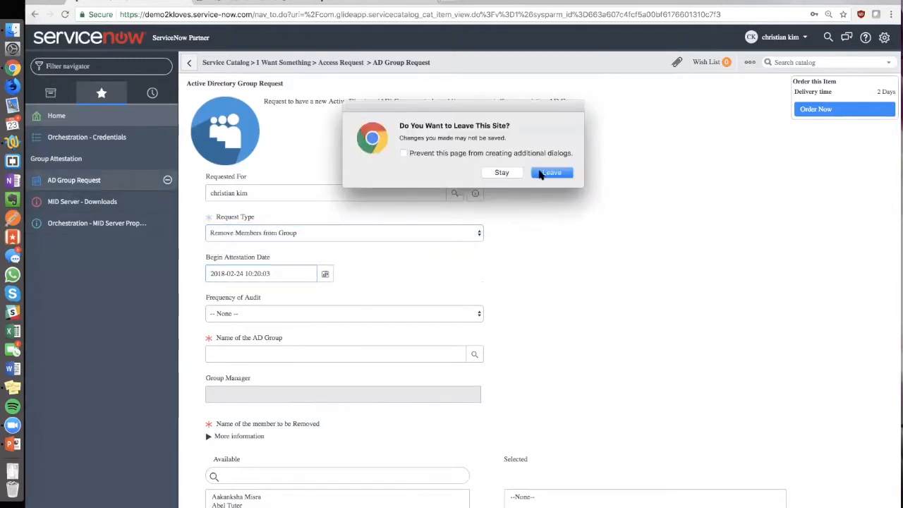
left_click(538, 175)
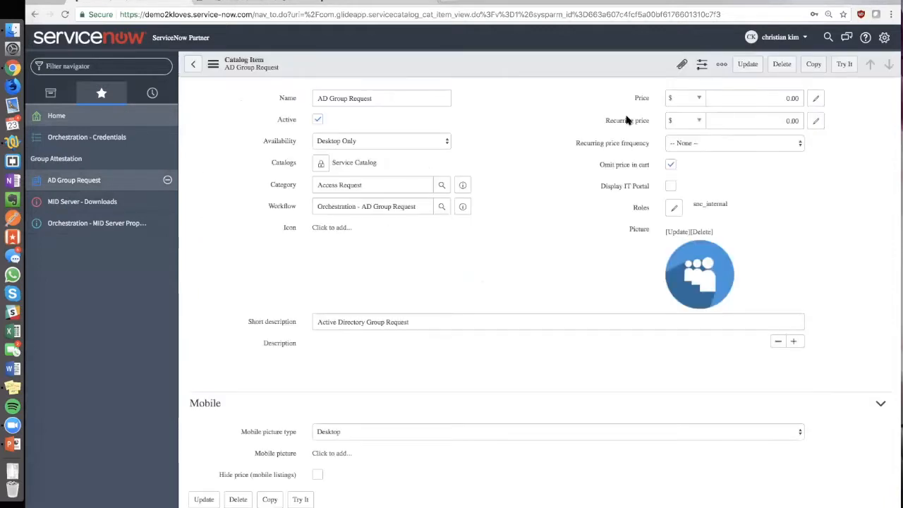
left_click(838, 65)
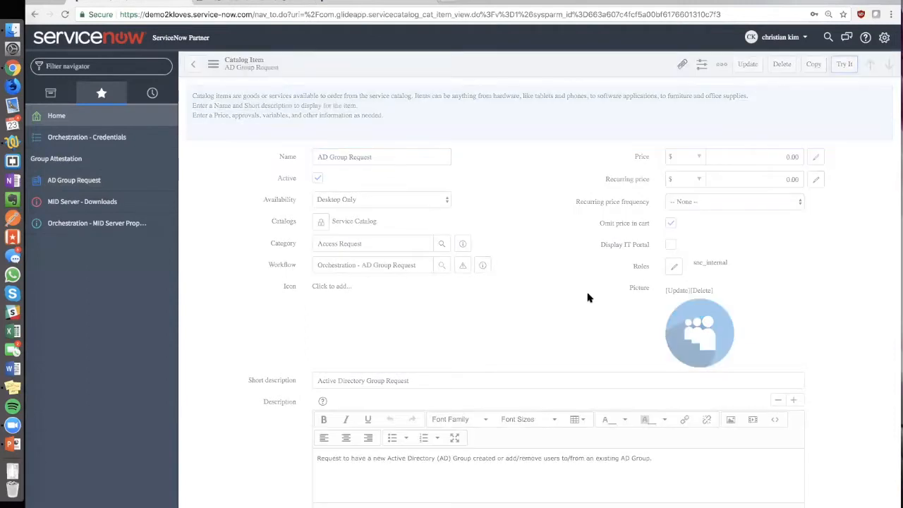
- Set the new request's type to Remove Members from Group
left_click(373, 234)
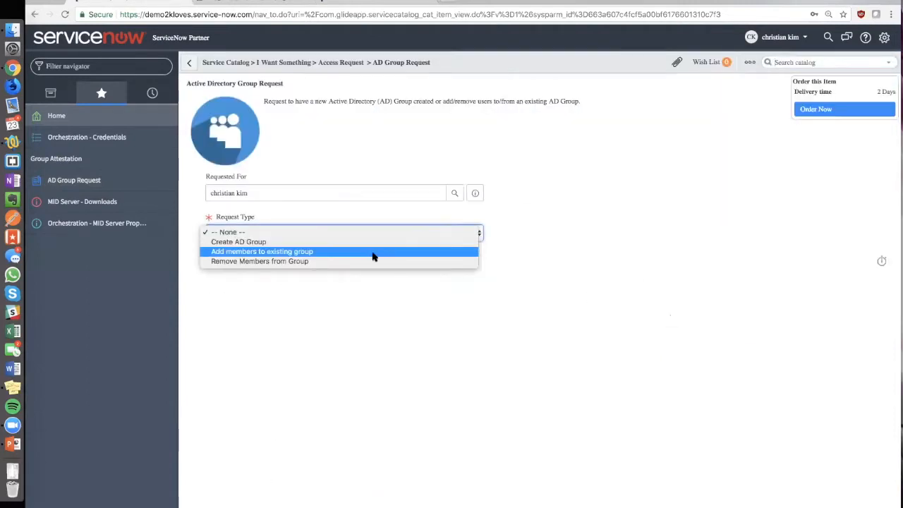
left_click(373, 262)
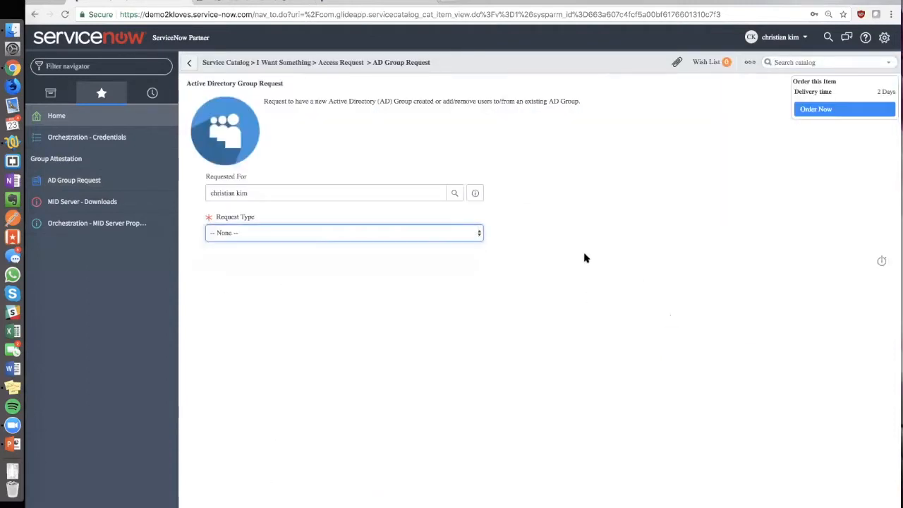
scroll(592, 254, "down", 1)
- View the group lookup list for the AD group name, close it and review the member removal fields
left_click(475, 240)
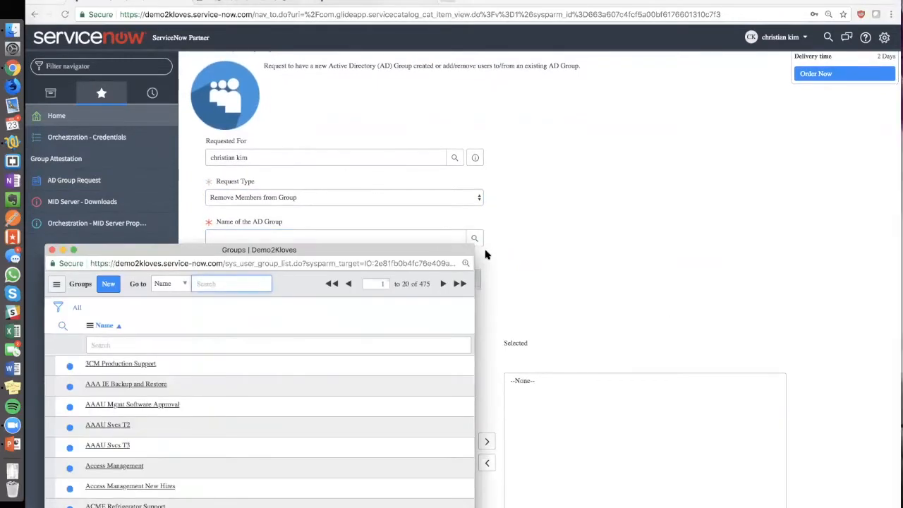
left_click_drag(518, 267, 728, 227)
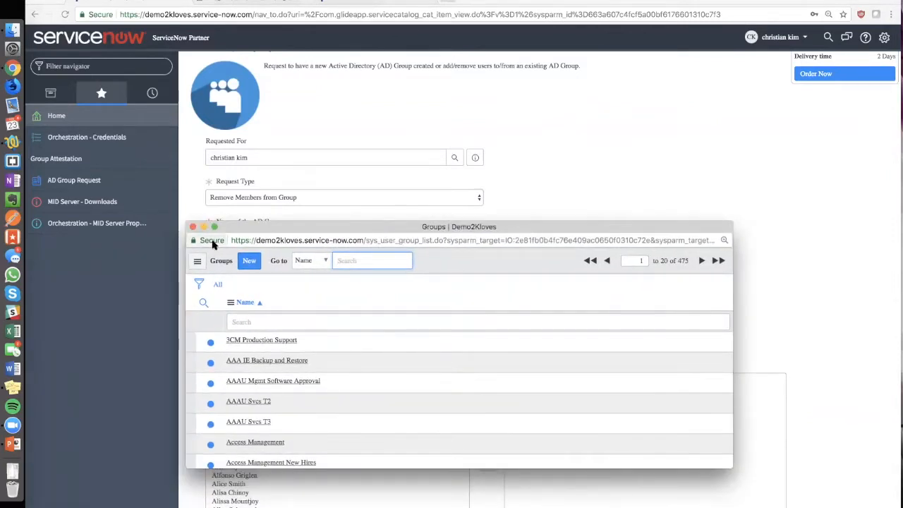
left_click(193, 226)
left_click(583, 265)
scroll(581, 264, "down", 1)
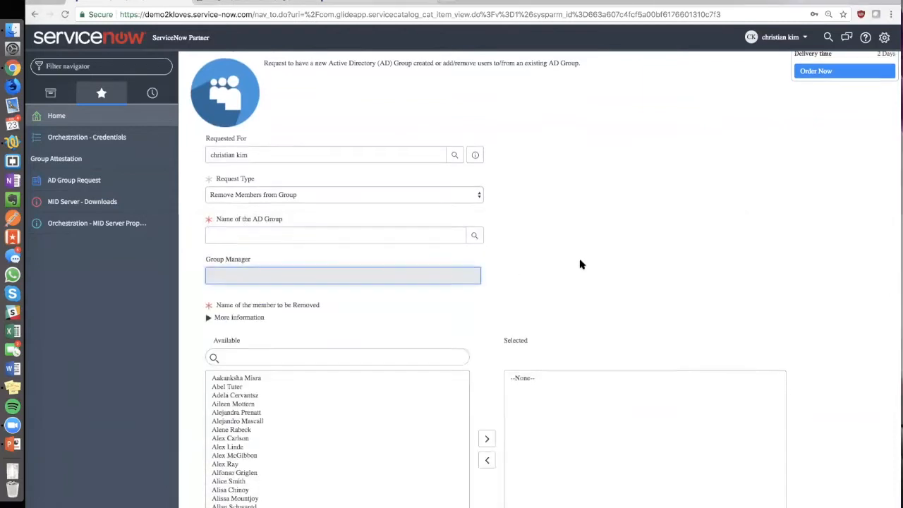
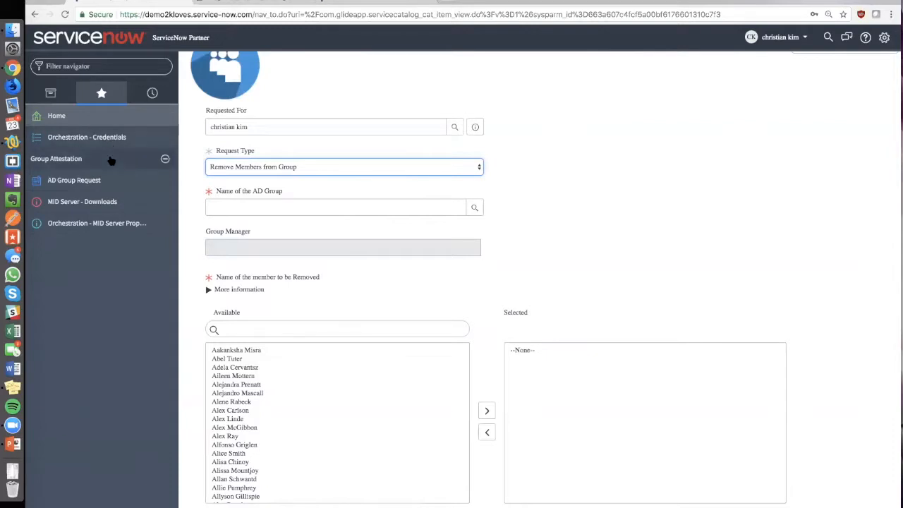
- Leave the unsaved request form and open the test-ckim record from the list of all group attestations to review its manager and description
left_click(111, 161)
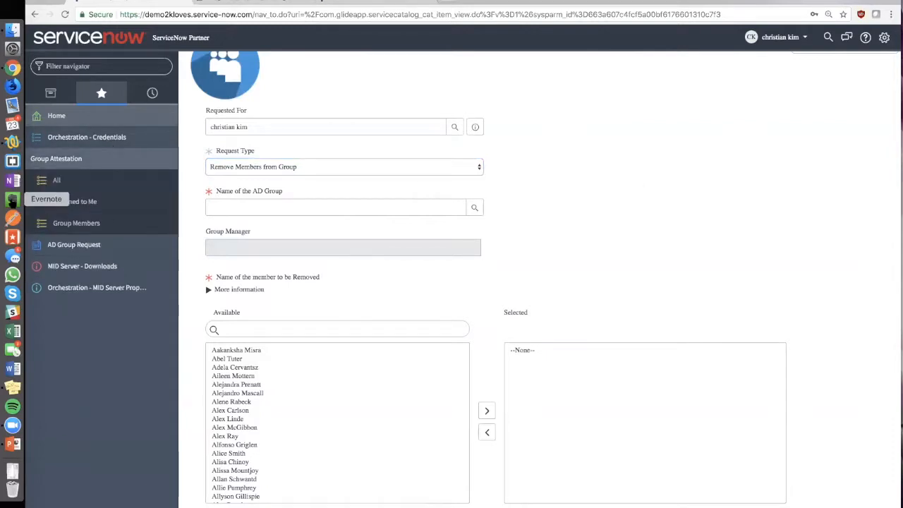
left_click(96, 187)
left_click(566, 177)
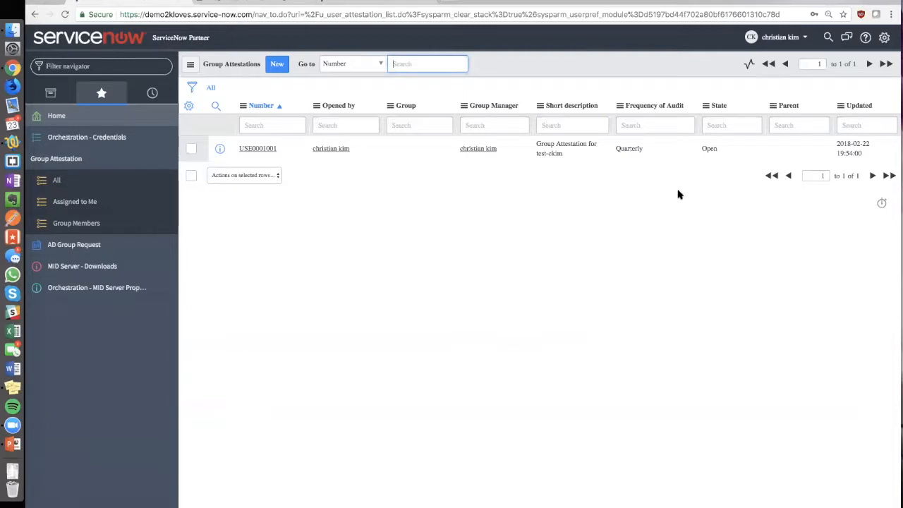
left_click(244, 149)
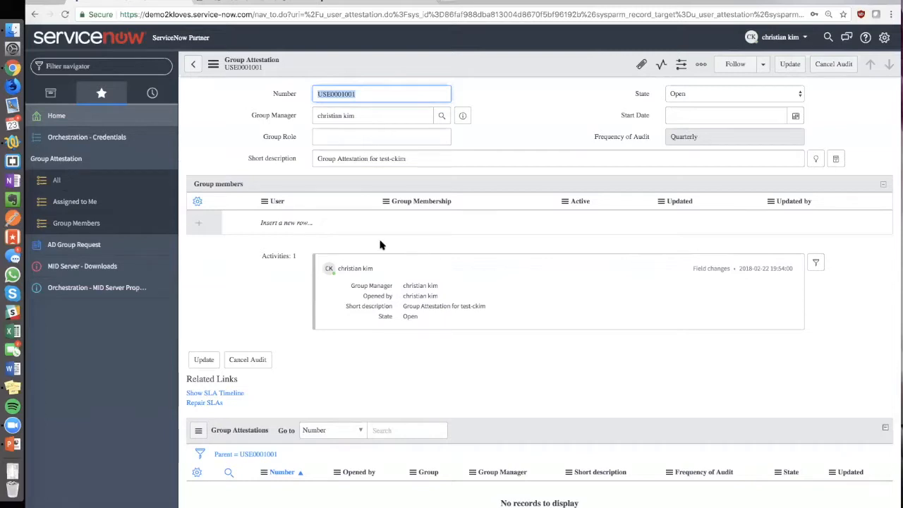
left_click(383, 118)
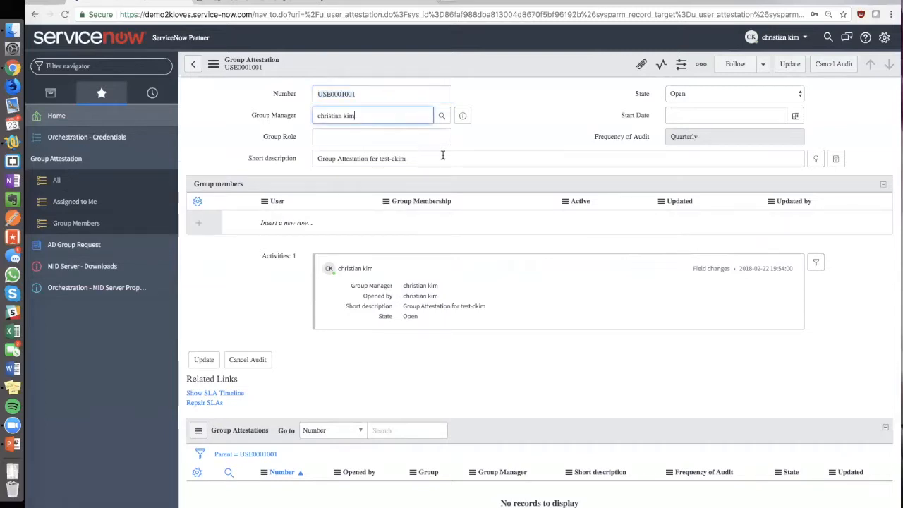
left_click(443, 159)
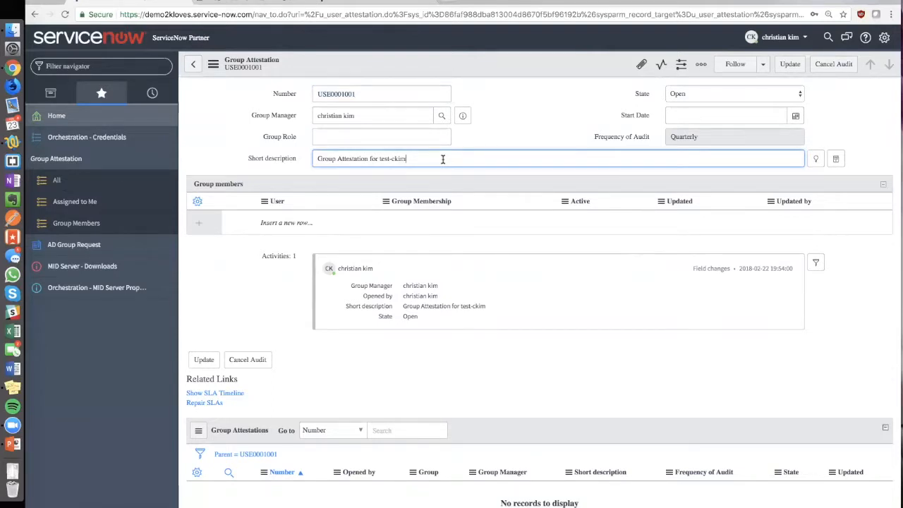
- Add a first user from the user lookup list to the attestation's group members
left_click(288, 223)
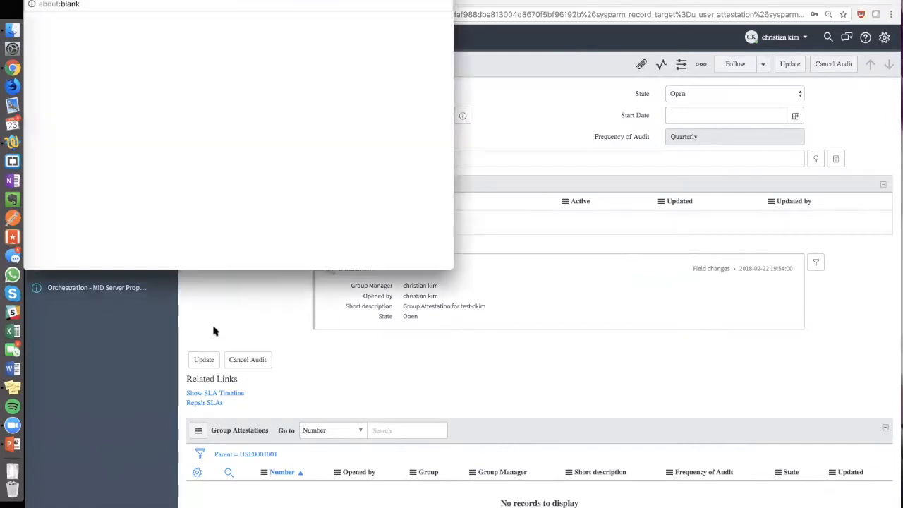
left_click(96, 188)
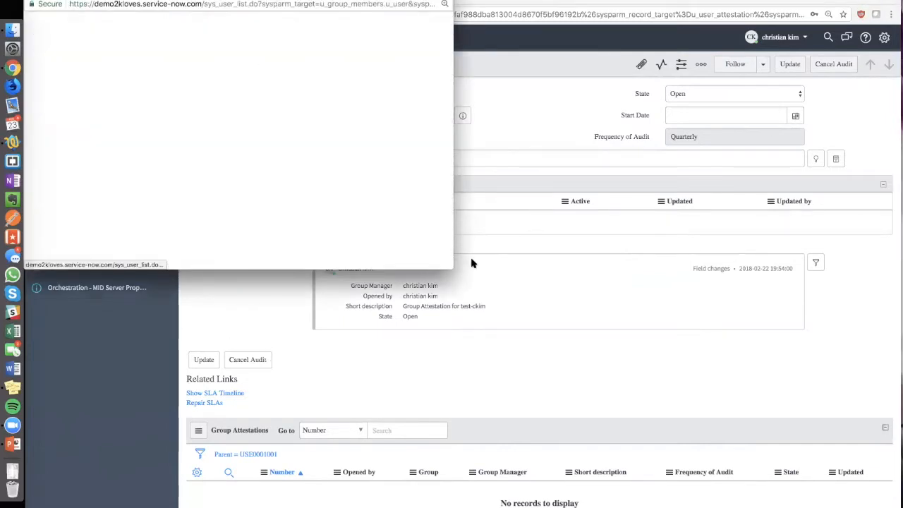
key("Return")
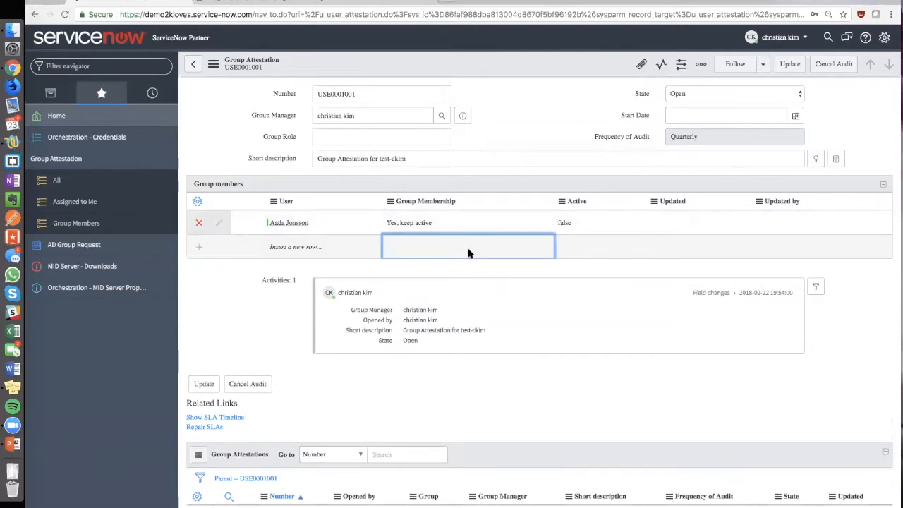
- Insert a second group member row and fill its user from the user lookup list
left_click(308, 247)
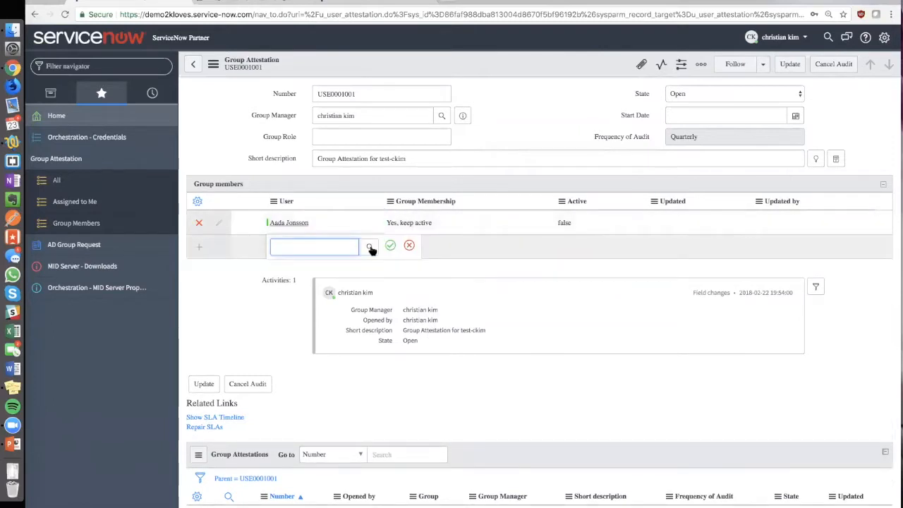
left_click(370, 246)
scroll(107, 248, "down", 2)
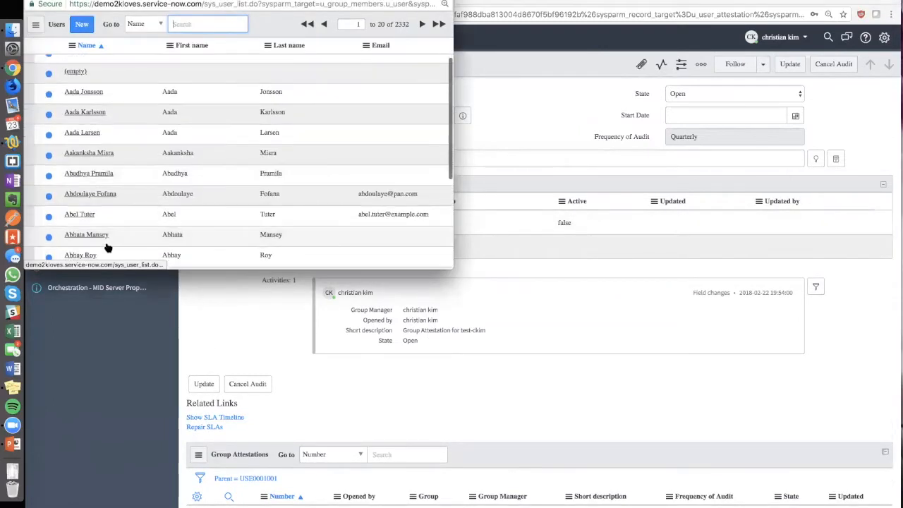
left_click(83, 215)
left_click_drag(564, 378, 593, 380)
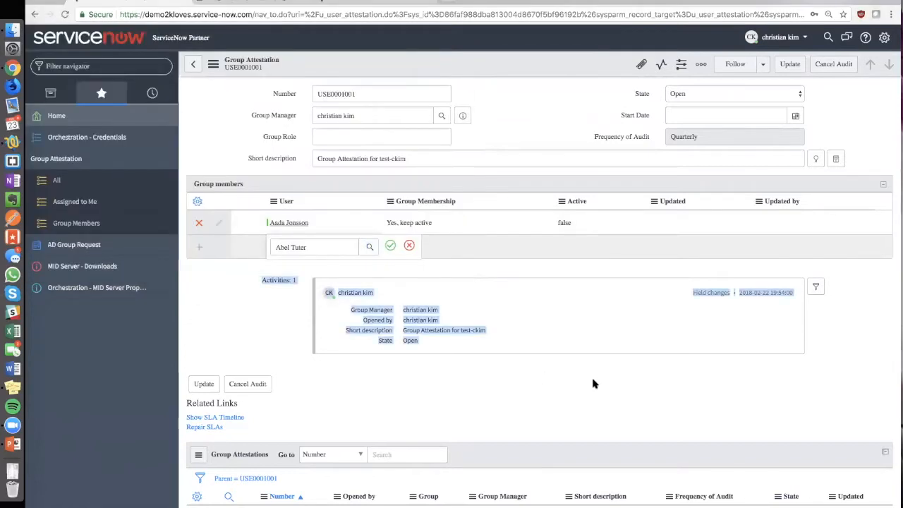
left_click(390, 245)
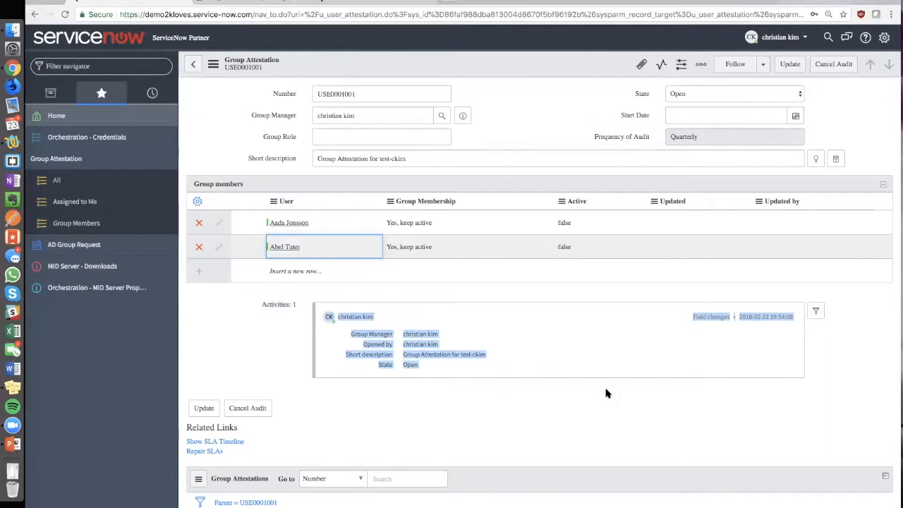
- Set the first member's group membership to No, please remove
left_click(428, 224)
left_click(440, 224)
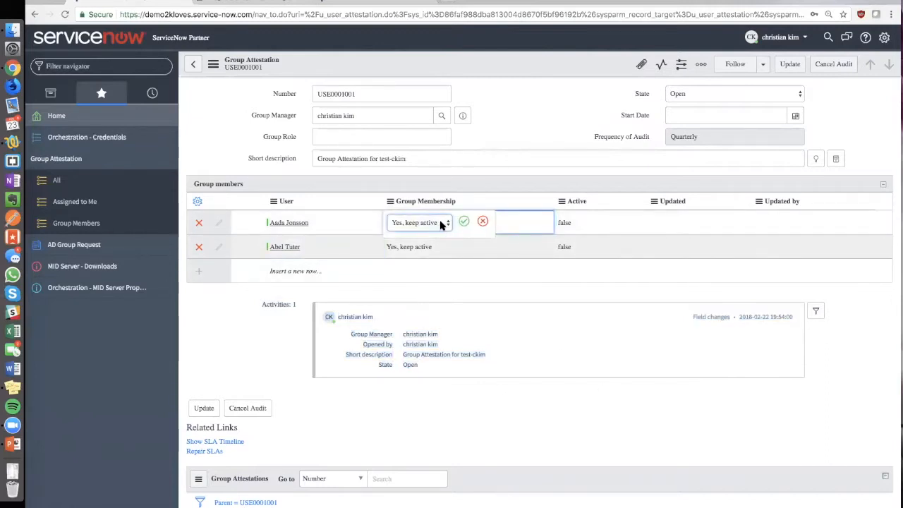
left_click(442, 224)
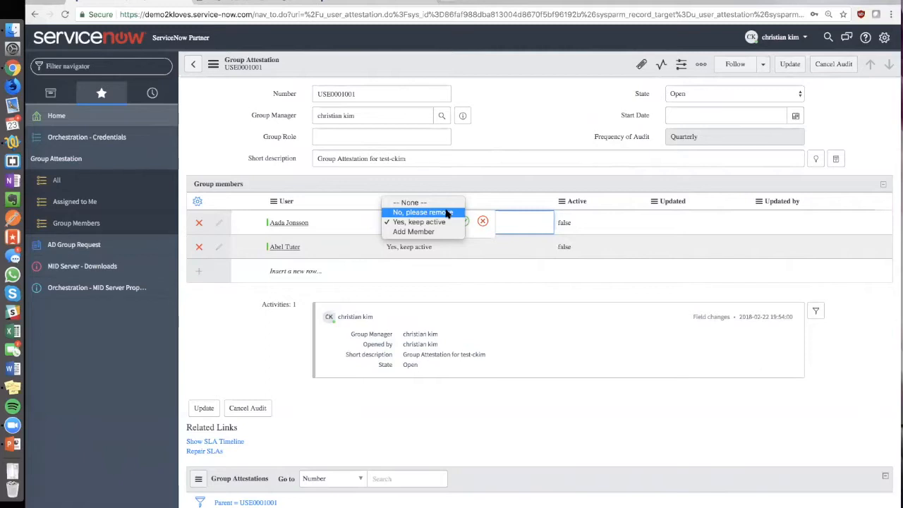
left_click(446, 212)
left_click(464, 221)
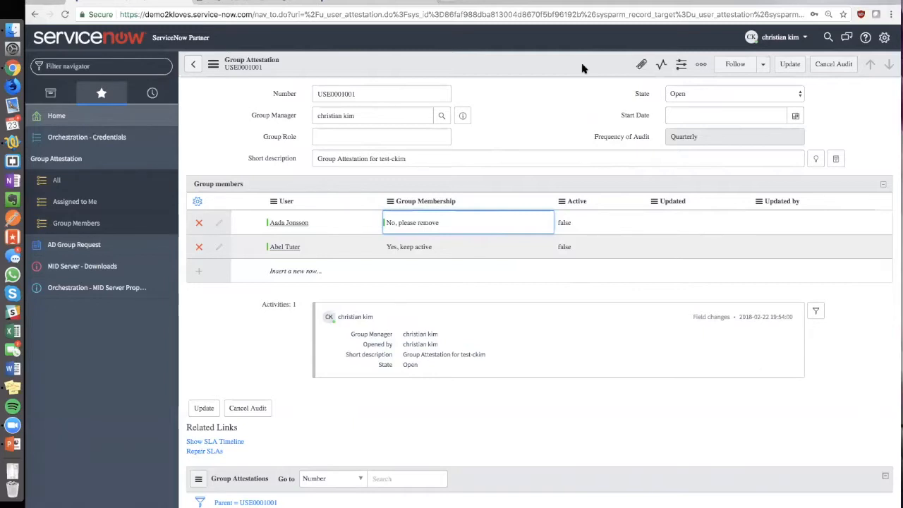
- Insert a third user from the lookup list and set that member's group membership to Add Member
left_click(308, 270)
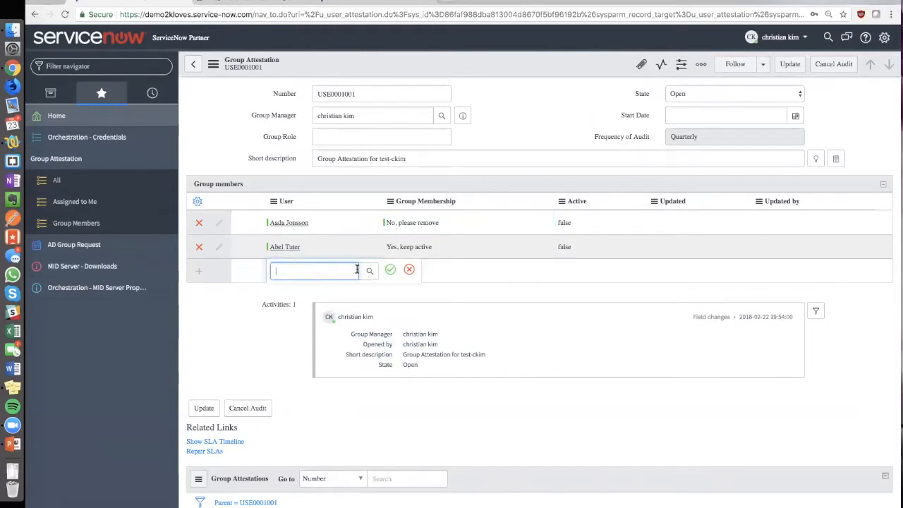
left_click(367, 272)
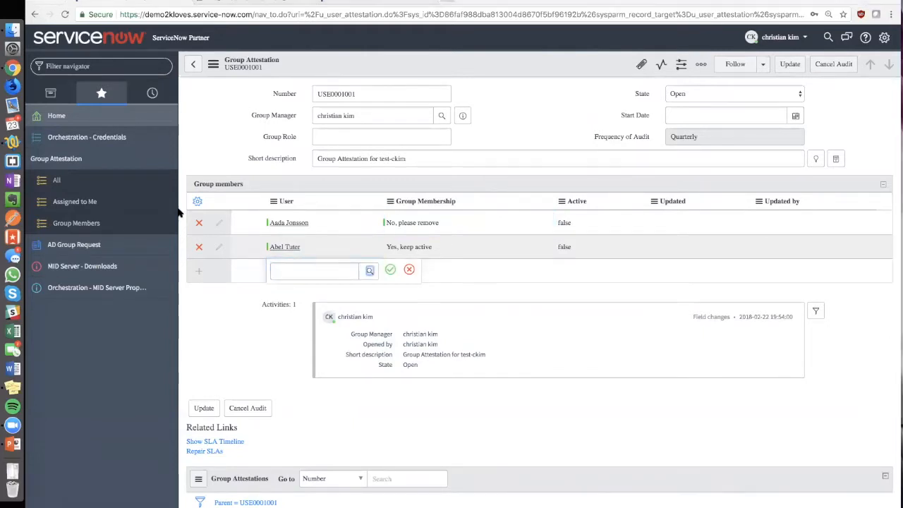
scroll(176, 206, "up", 2)
left_click(92, 172)
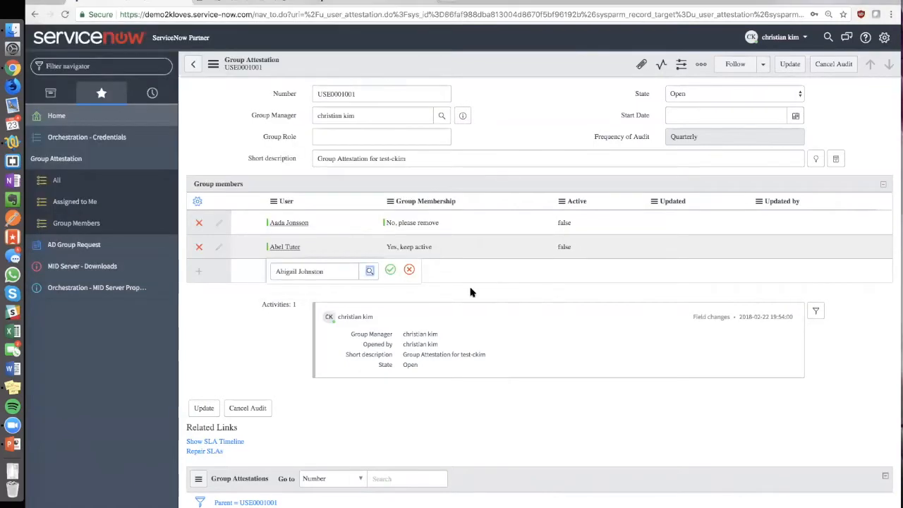
left_click(389, 272)
double_click(414, 269)
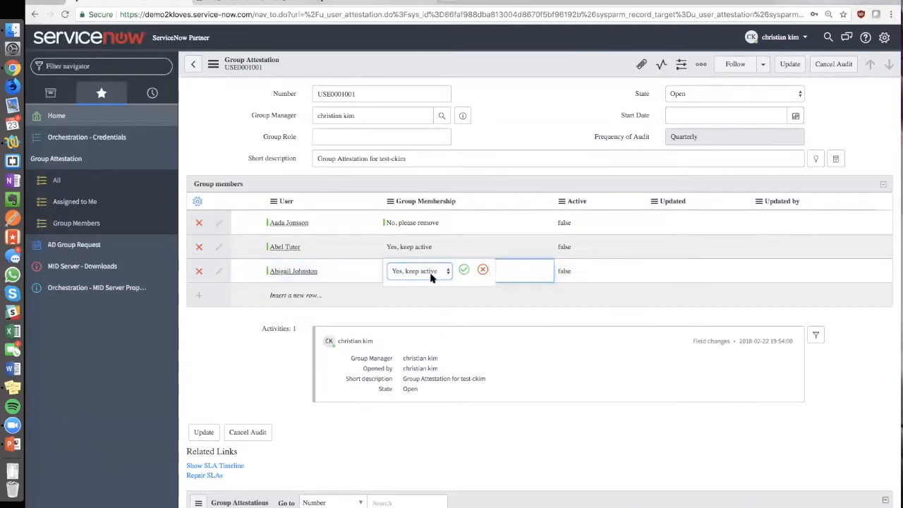
left_click(429, 273)
left_click(429, 280)
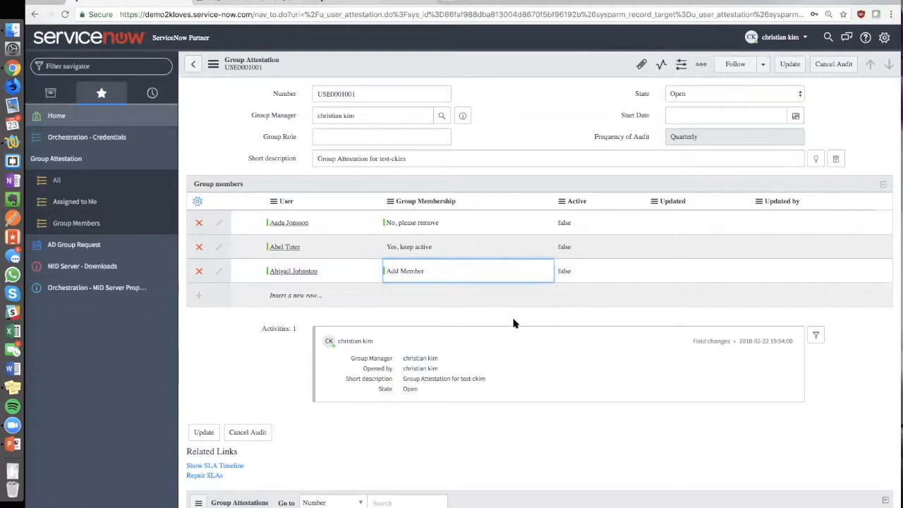
- Review the attestation record, then discard its unsaved changes and open the Orchestration credentials list
scroll(536, 318, "down", 1)
scroll(535, 318, "down", 3)
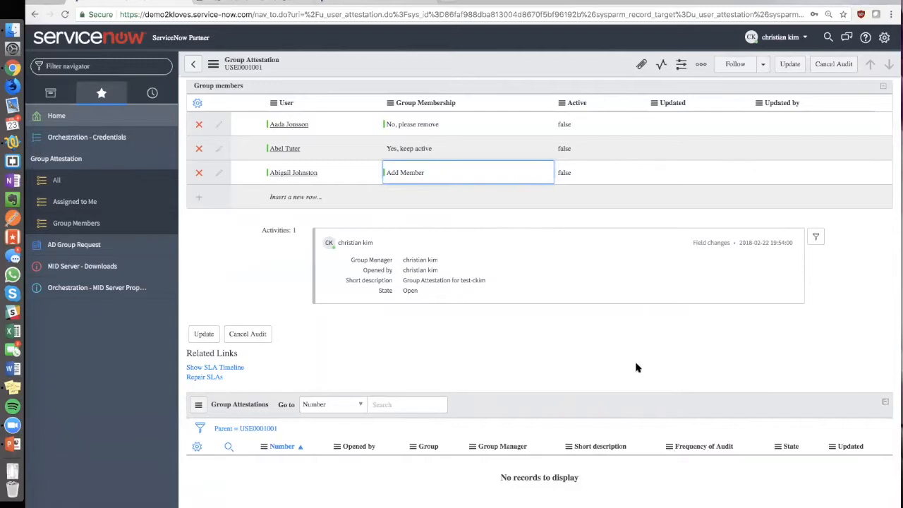
scroll(637, 369, "up", 2)
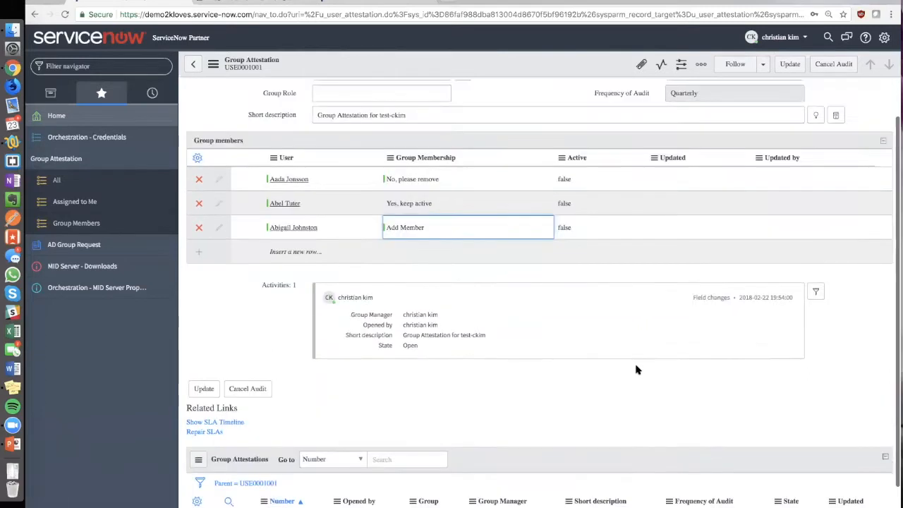
scroll(637, 370, "up", 2)
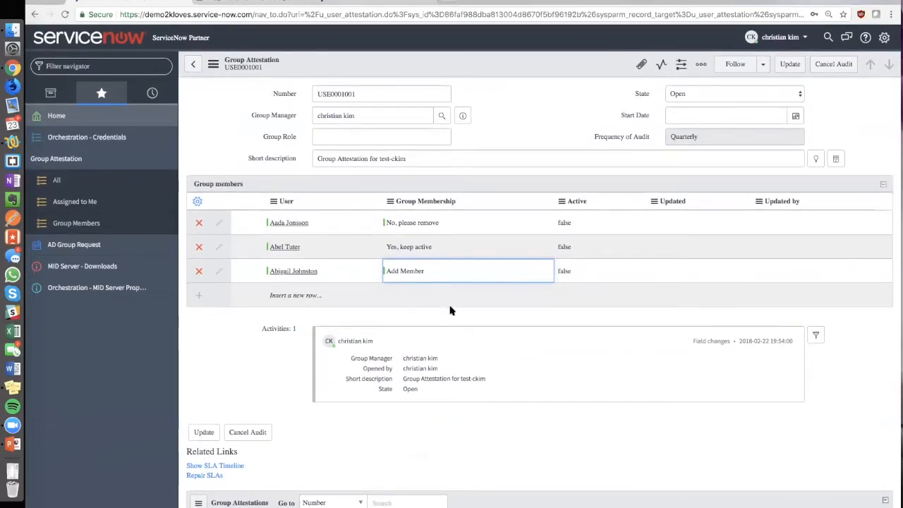
left_click(128, 139)
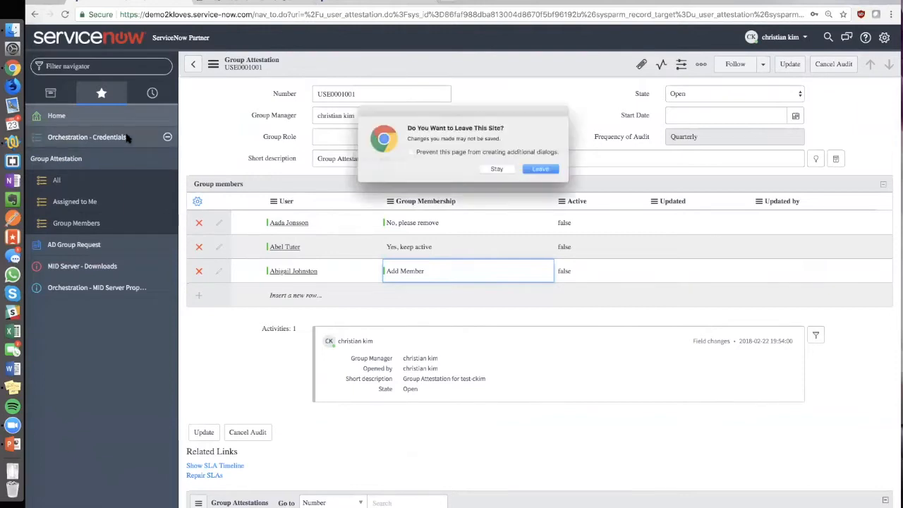
left_click(555, 176)
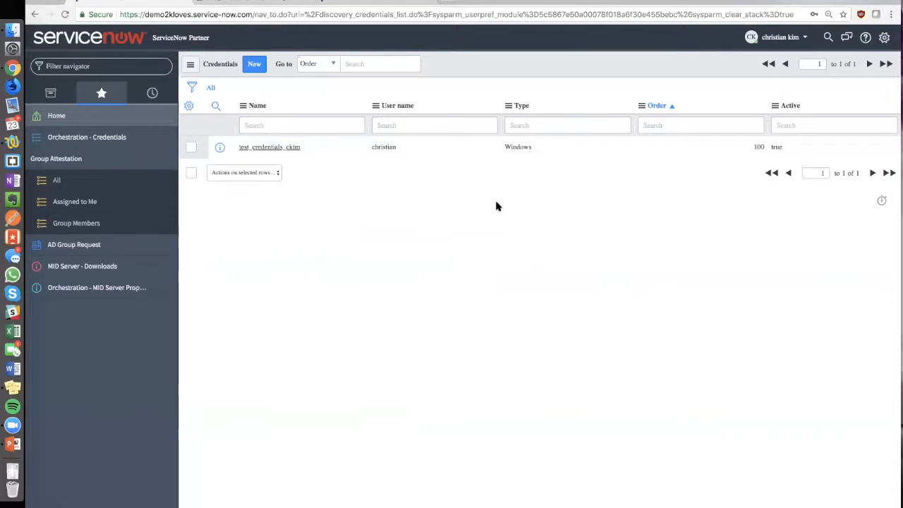
- Open the Windows credential record and examine its Applies to options and User name field
left_click(276, 147)
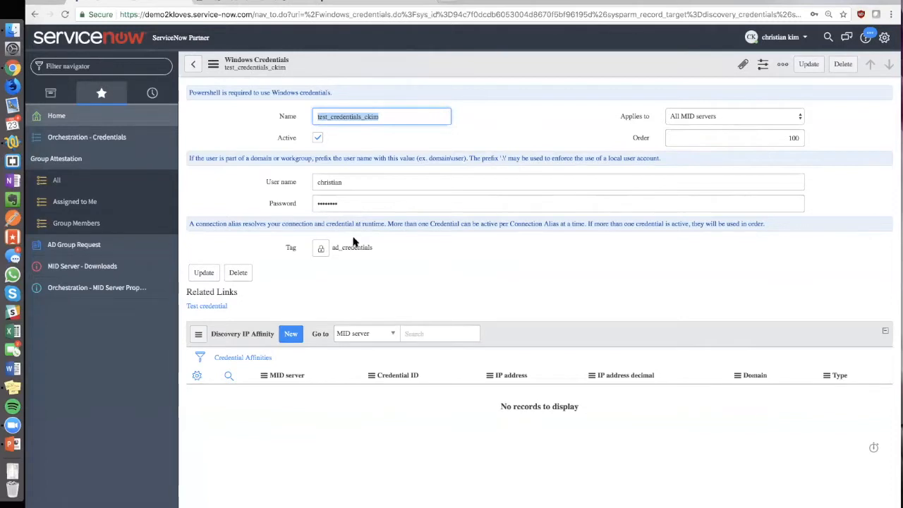
left_click(766, 116)
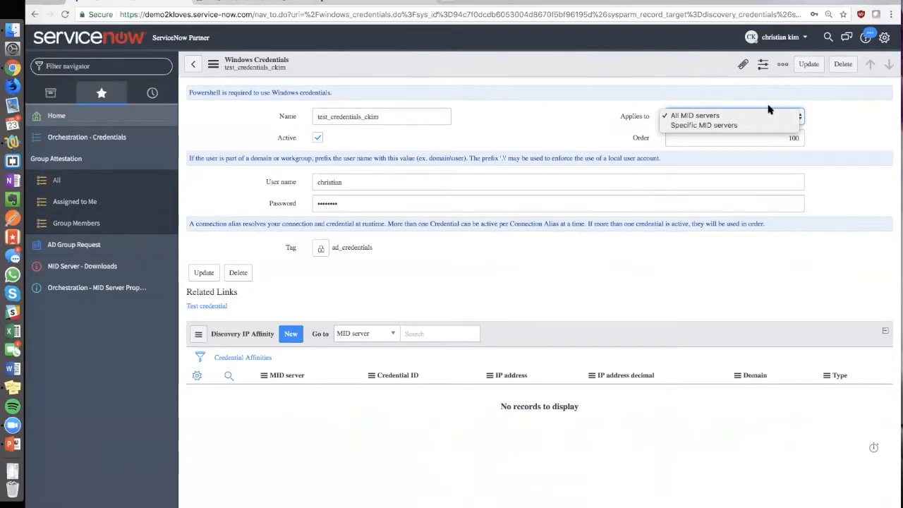
left_click(576, 145)
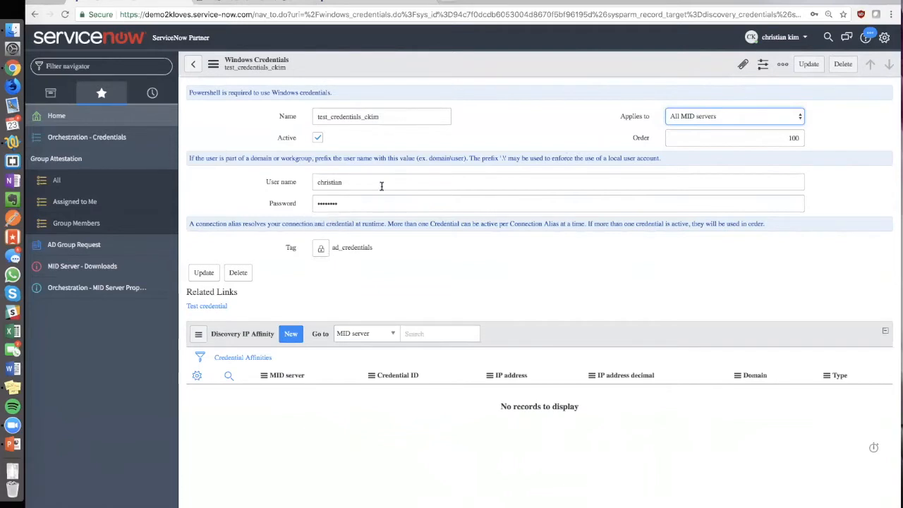
left_click(325, 182)
double_click(325, 181)
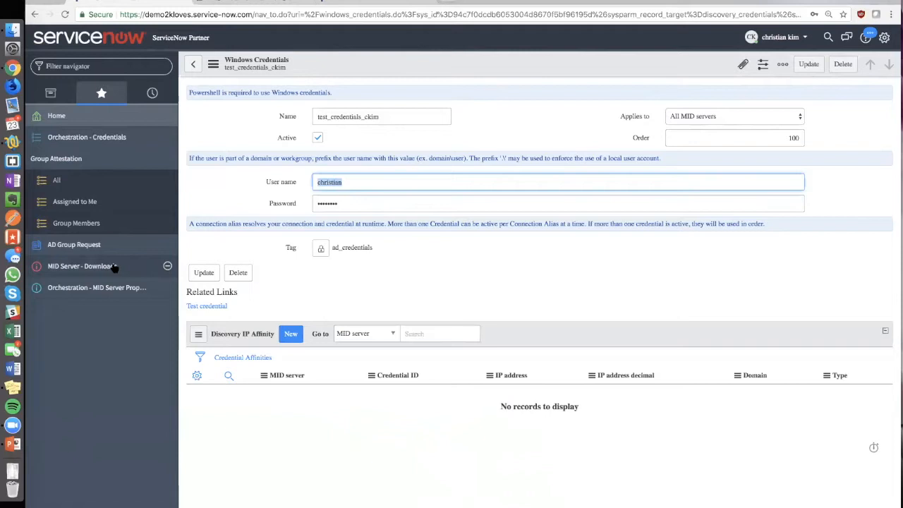
- Open the Orchestration MID Server properties, examine the default MID Server setting, and go to the MID Server downloads
left_click(112, 295)
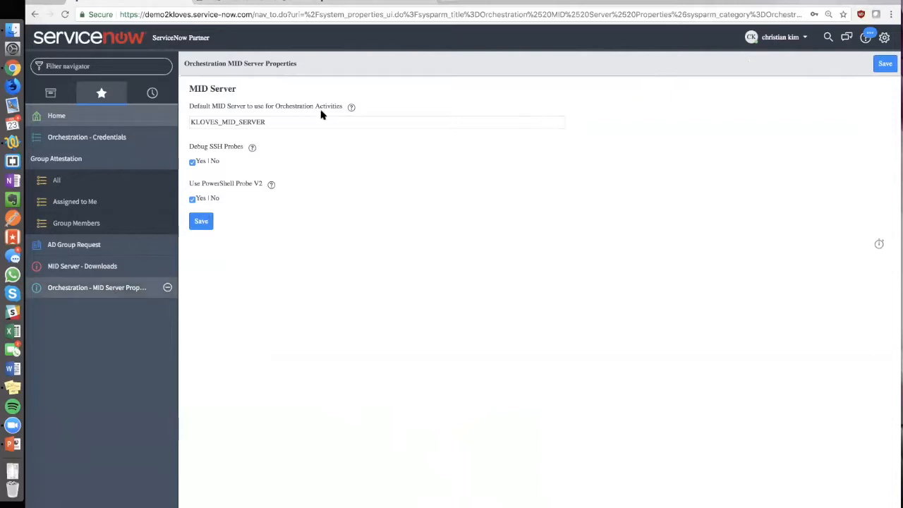
left_click_drag(312, 122, 182, 120)
left_click(168, 117)
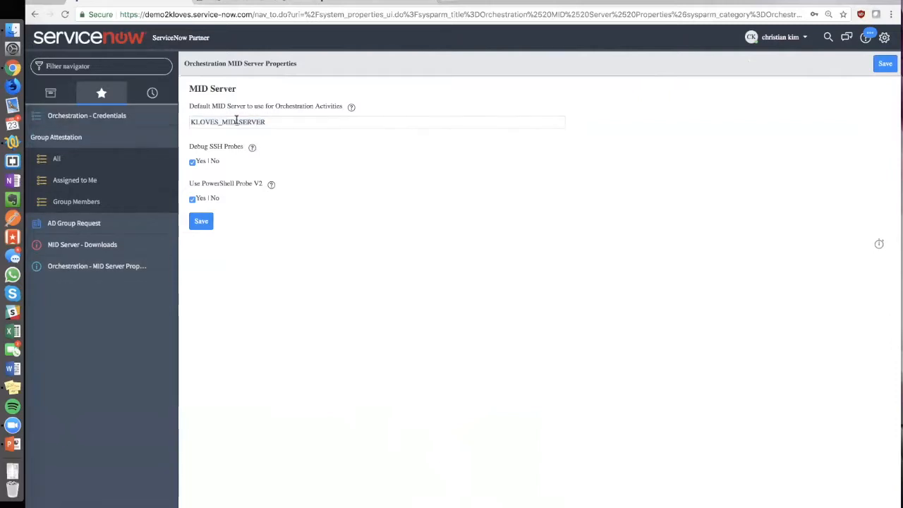
left_click(294, 122)
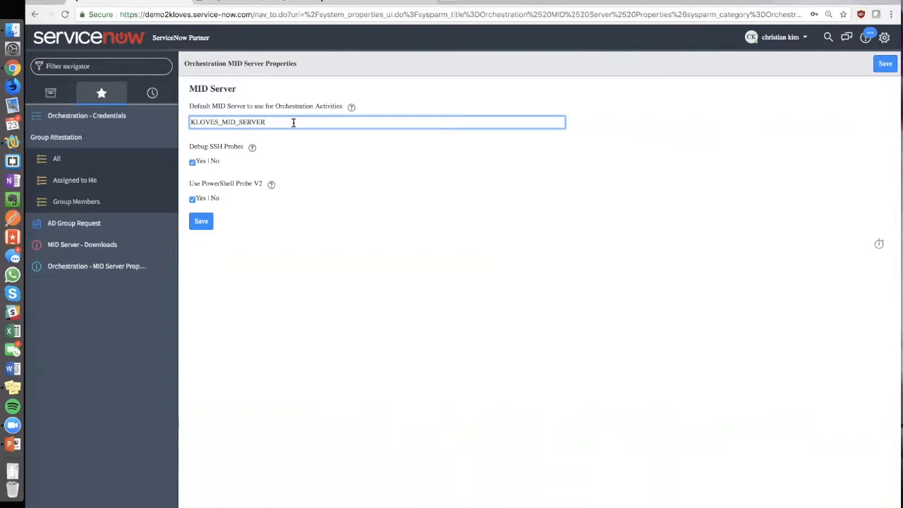
left_click(131, 245)
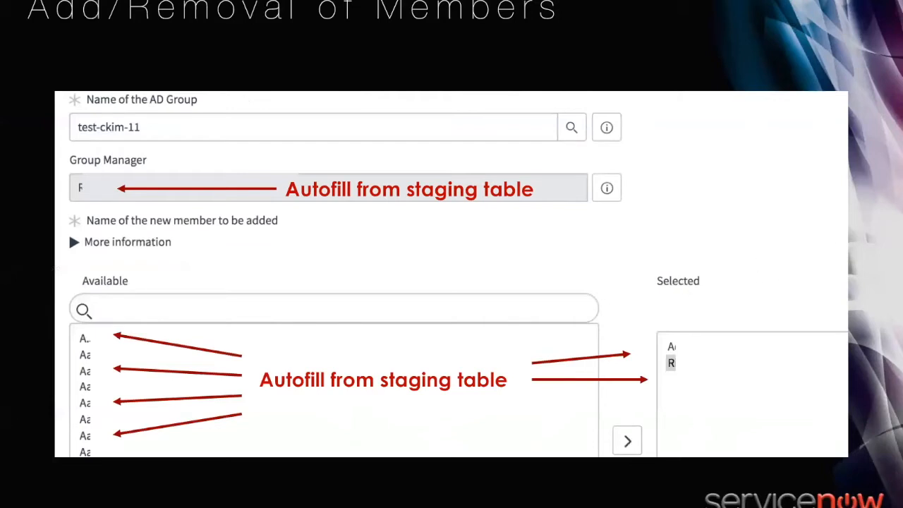
key("Right")
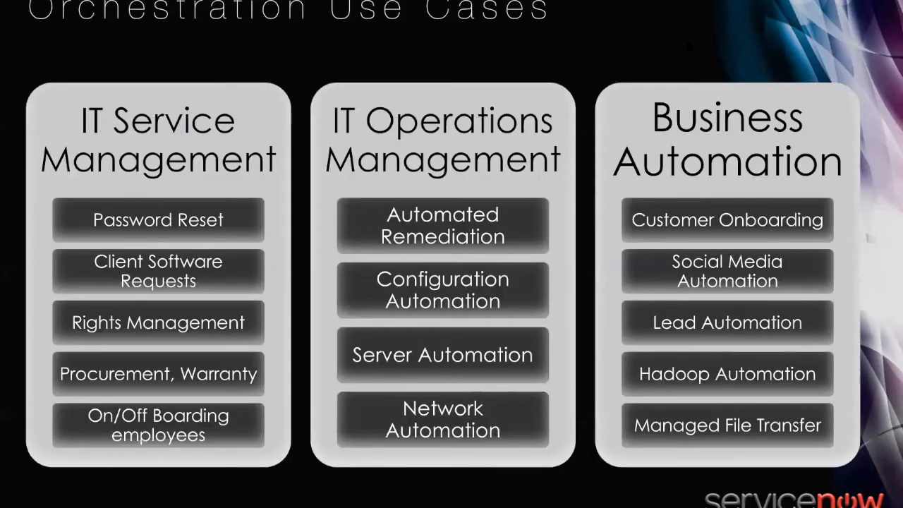